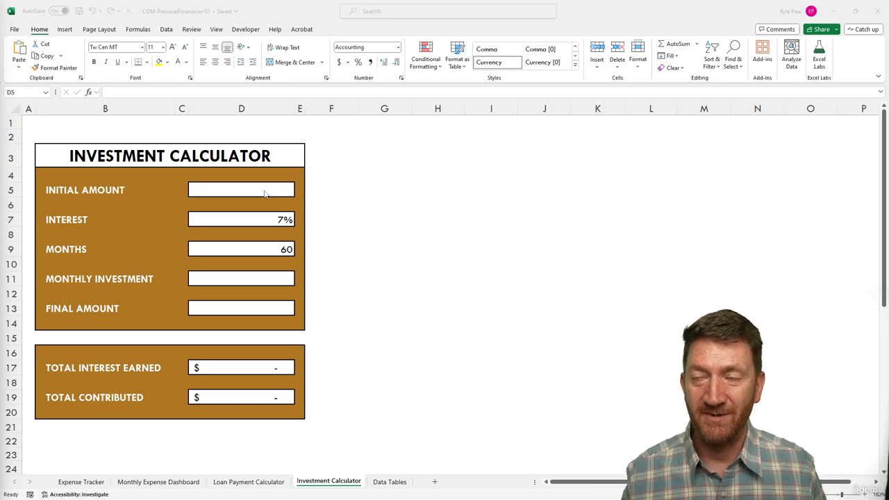
Enter 100 as the Initial Amount in D5, so Total Contributed shows $100.00.
{"action": "left_click", "coordinate": [250, 194]}
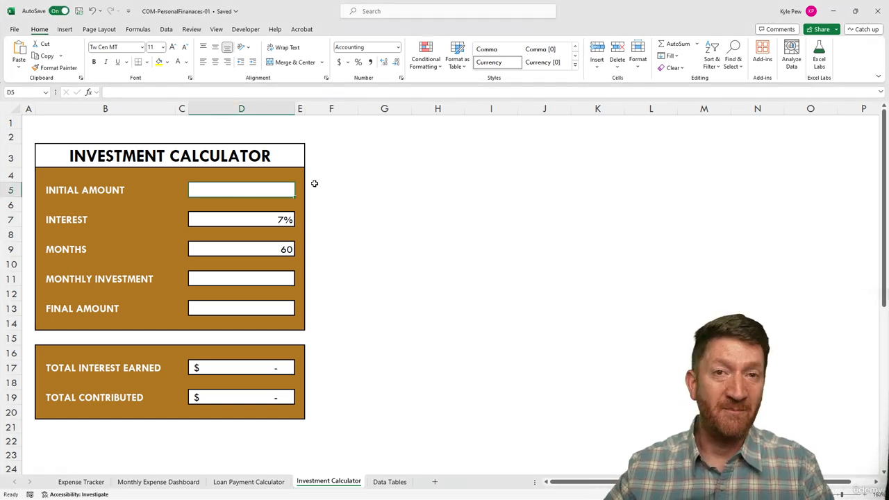
{"action": "type", "text": "100"}
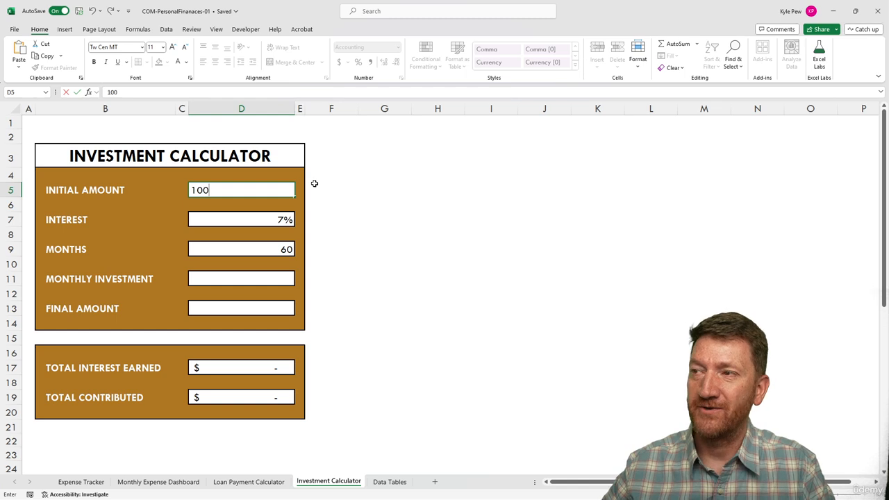
{"action": "key", "text": "Return"}
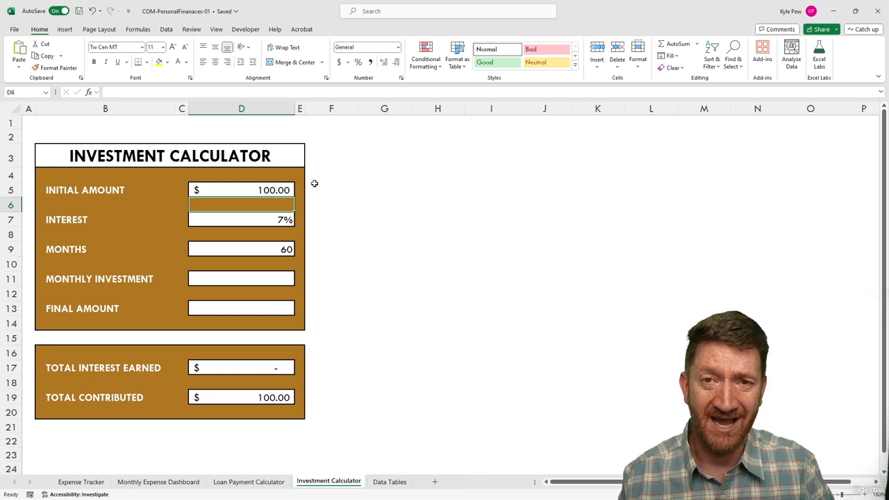
{"action": "key", "text": "Up"}
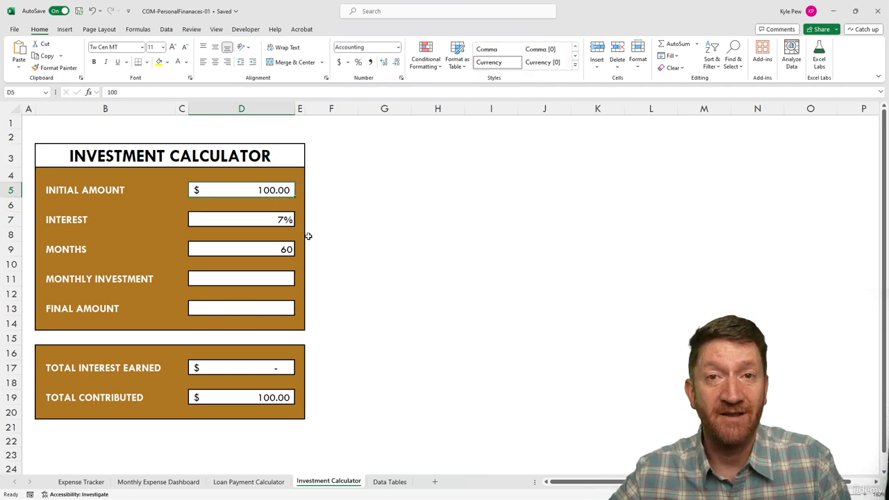
{"action": "left_click", "coordinate": [229, 229]}
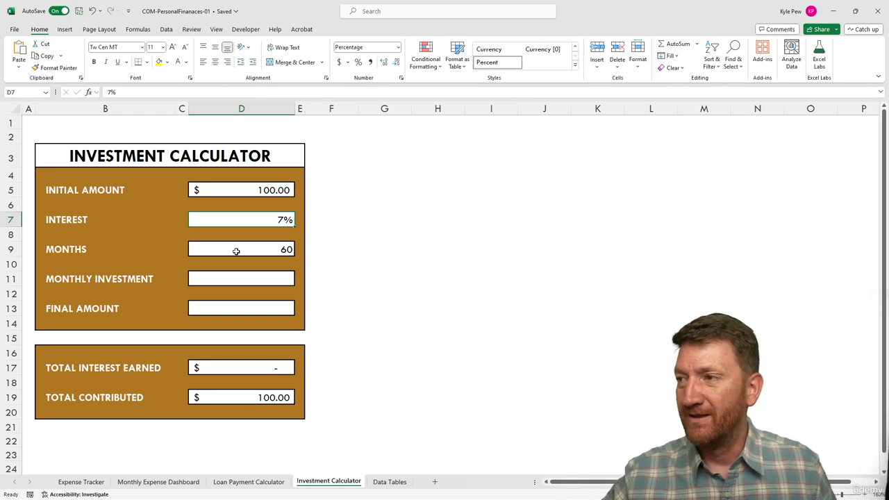
Change Months in D9 from 60 to 240.
{"action": "left_click", "coordinate": [236, 251]}
{"action": "type", "text": "240"}
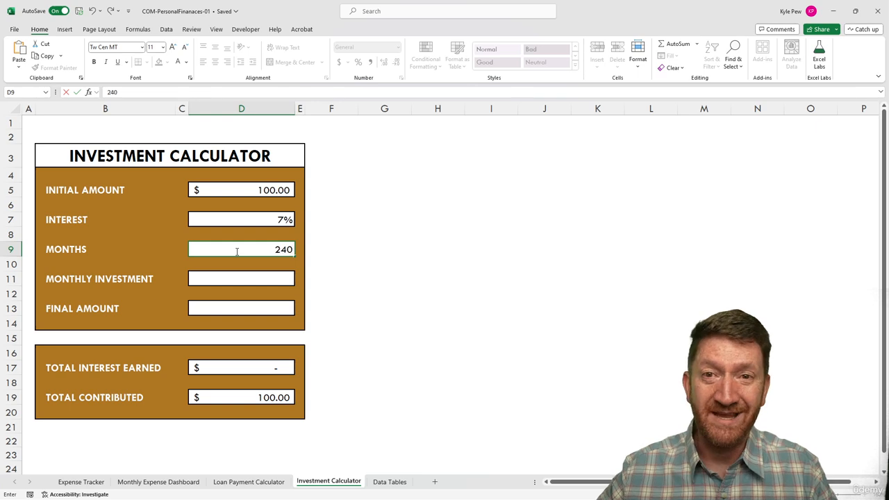
{"action": "key", "text": "Return"}
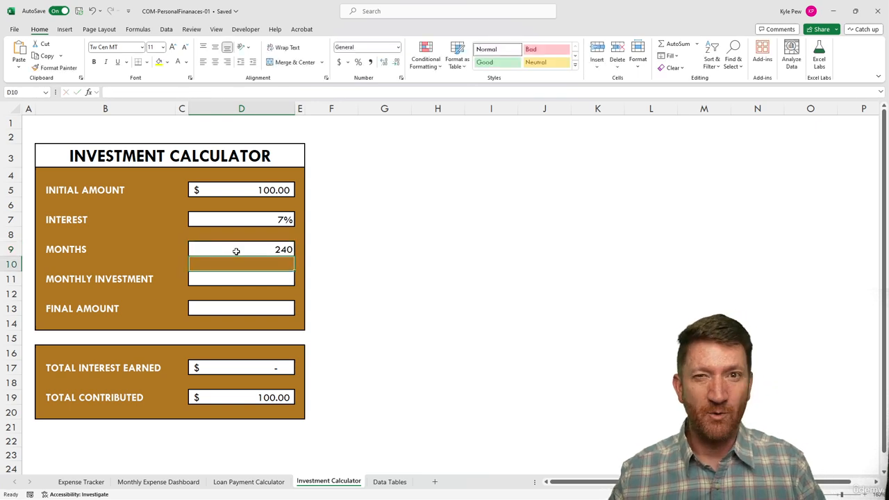
Check that 240 months is 20 years with a scratch =240/12, then clear it.
{"action": "left_click", "coordinate": [422, 230]}
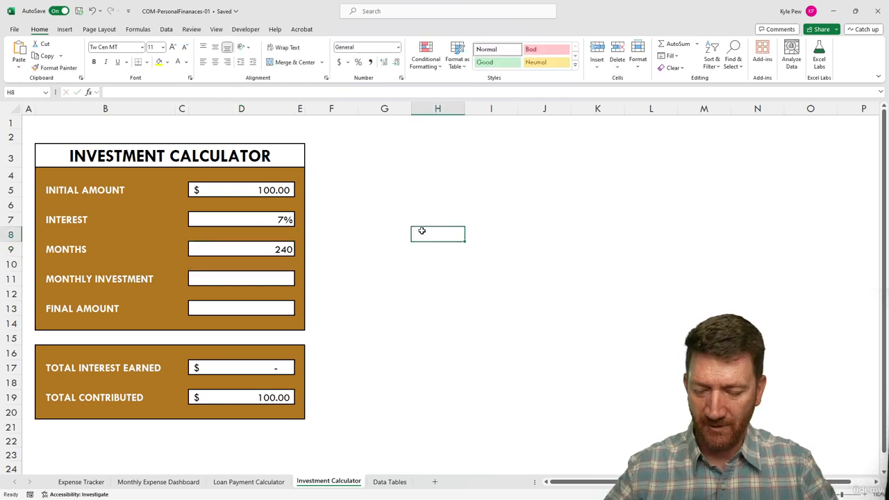
{"action": "type", "text": "=240/12"}
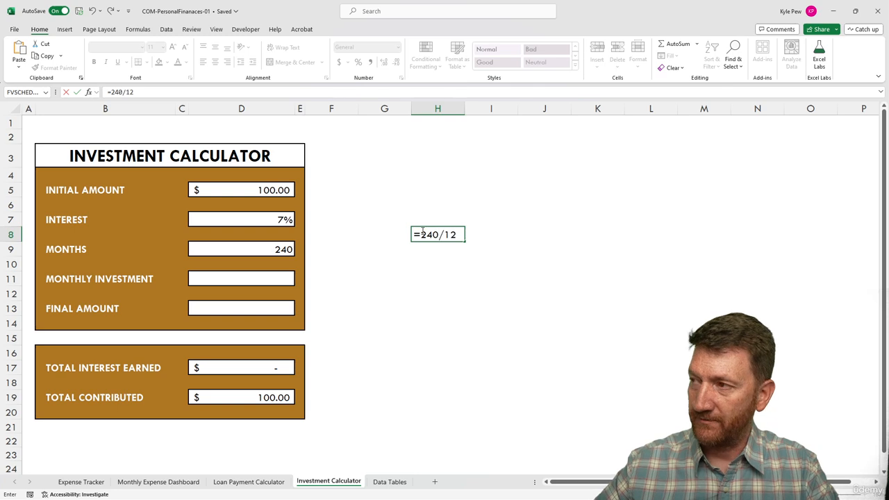
{"action": "key", "text": "Return"}
{"action": "left_click", "coordinate": [444, 234]}
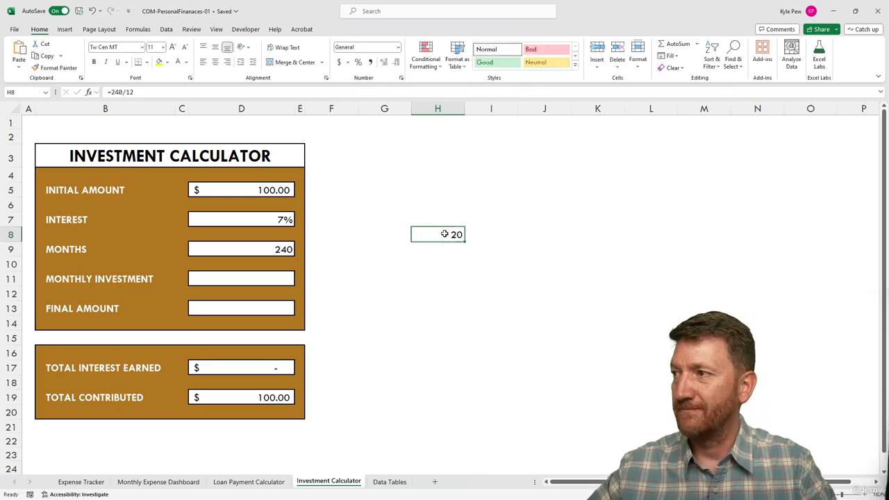
{"action": "key", "text": "Delete"}
{"action": "left_click", "coordinate": [263, 247]}
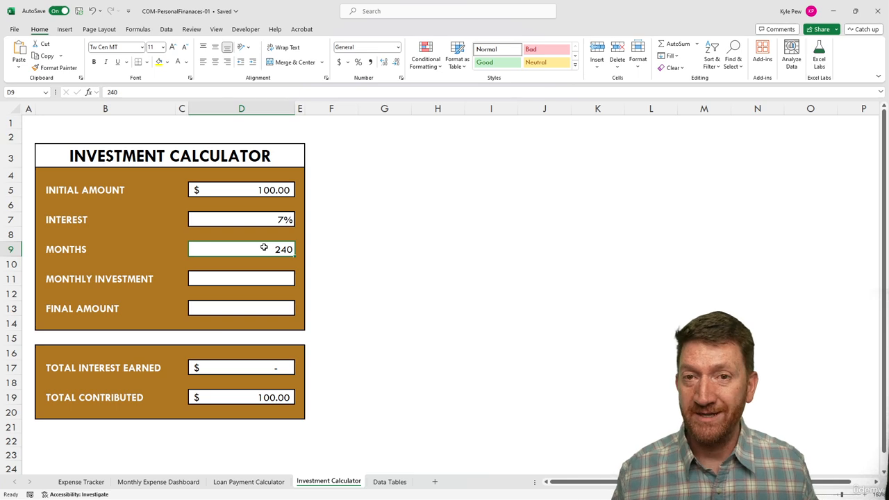
Set Monthly Investment in D11 to 100, raising Total Contributed to $24,100.00.
{"action": "left_click", "coordinate": [223, 280]}
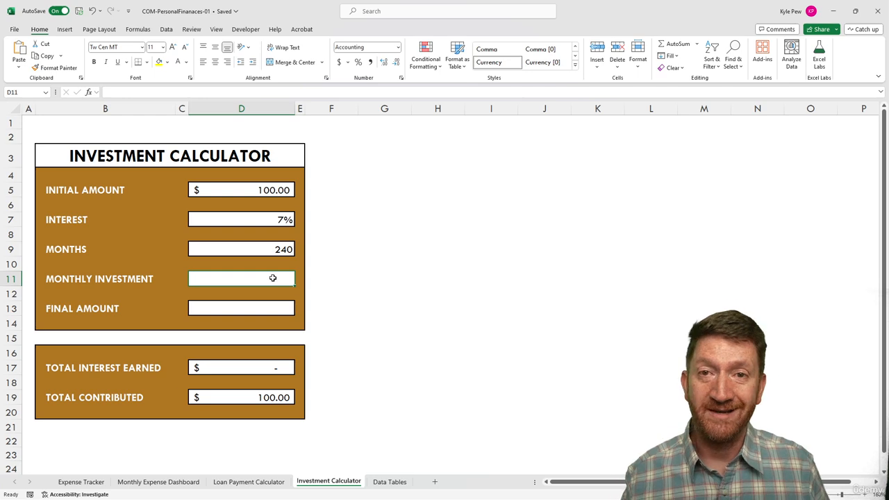
{"action": "type", "text": "100"}
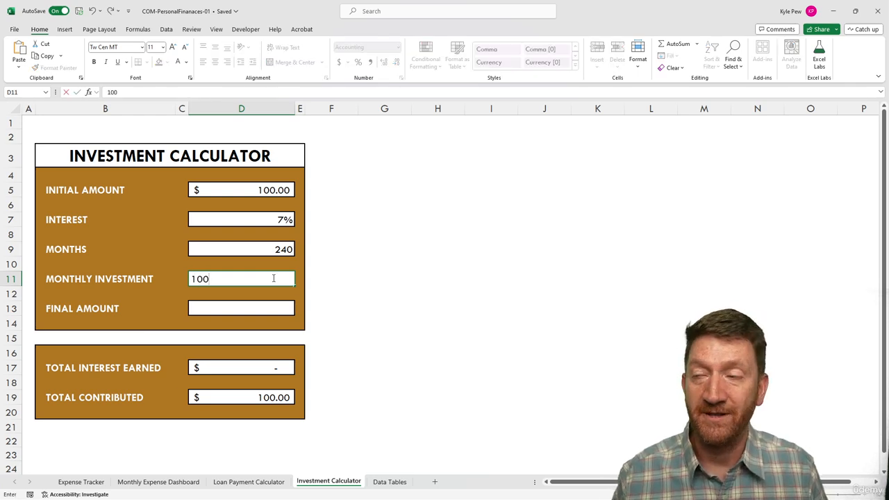
{"action": "key", "text": "Return"}
{"action": "left_click", "coordinate": [269, 312]}
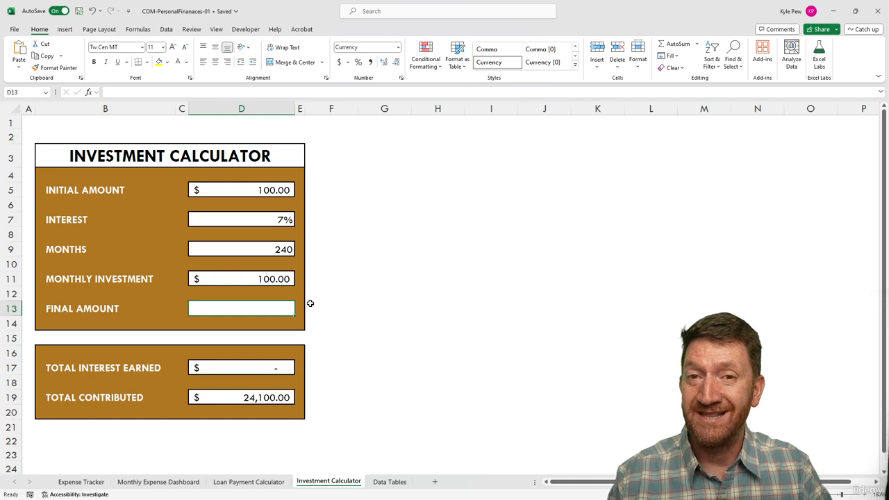
Enter =-FV(D7/12,D9,D11,D5) in D13, giving a Final Amount of $52,496.54.
{"action": "type", "text": "="}
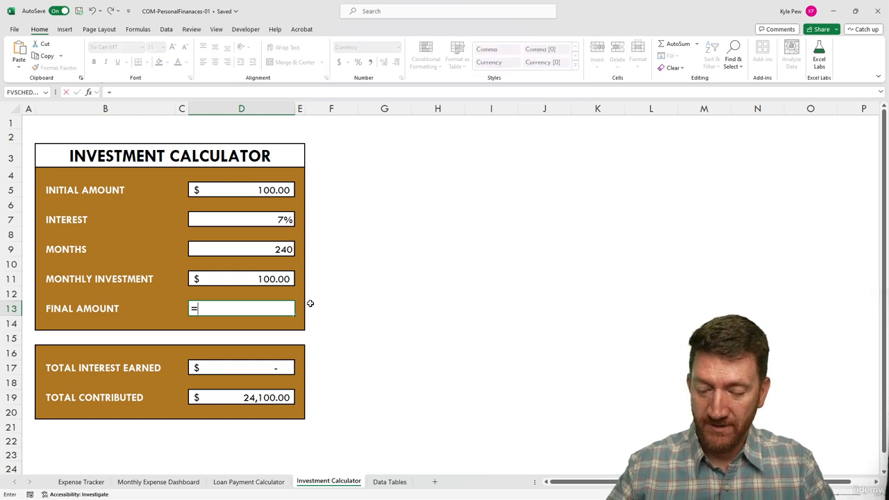
{"action": "type", "text": "-"}
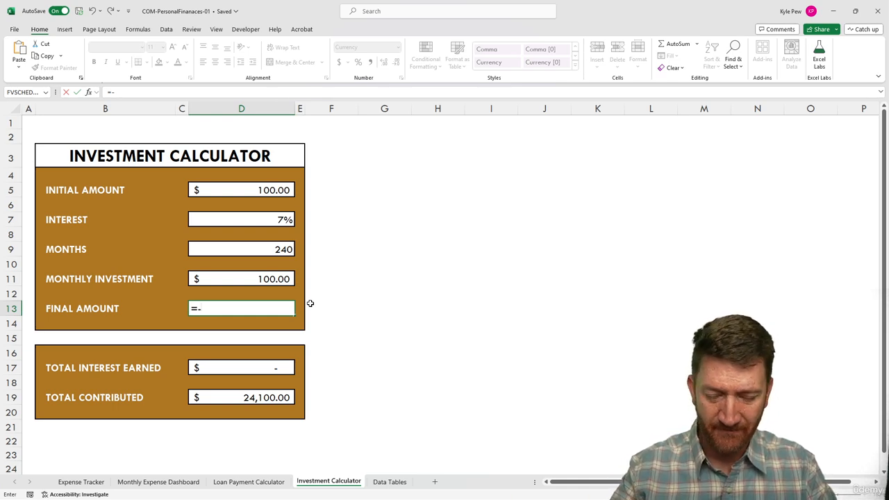
{"action": "type", "text": "FV("}
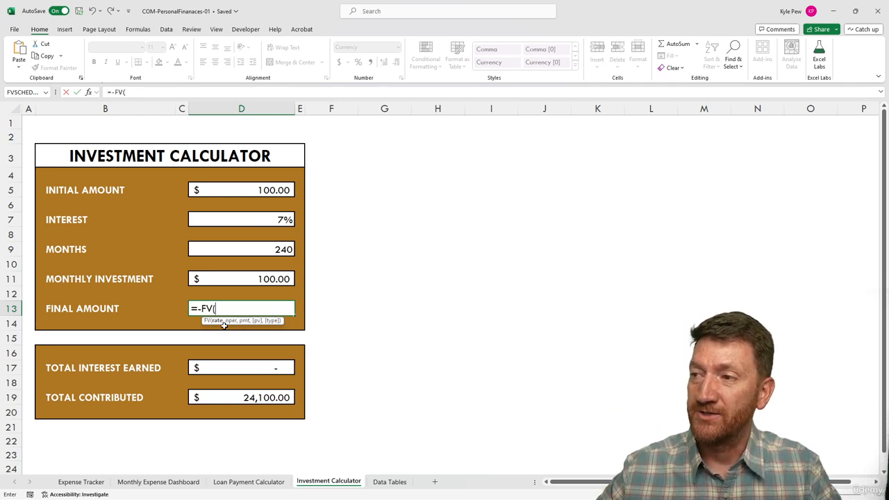
{"action": "left_click", "coordinate": [237, 220]}
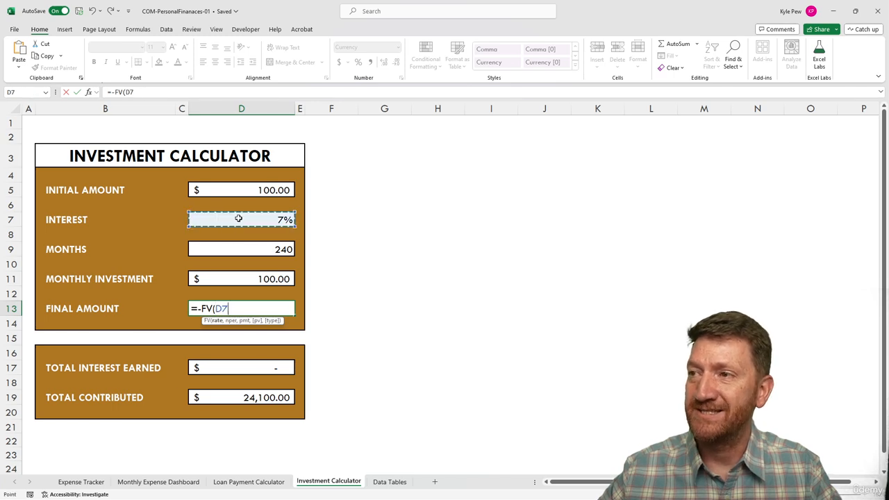
{"action": "type", "text": "/12"}
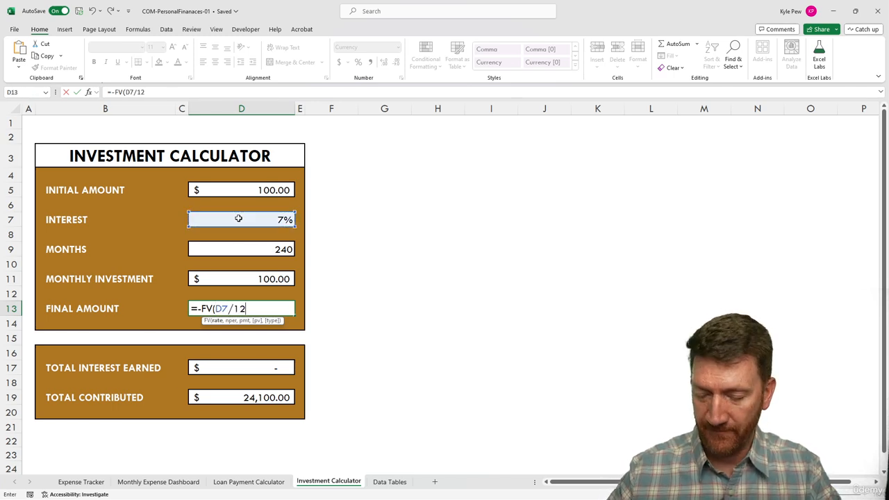
{"action": "type", "text": ","}
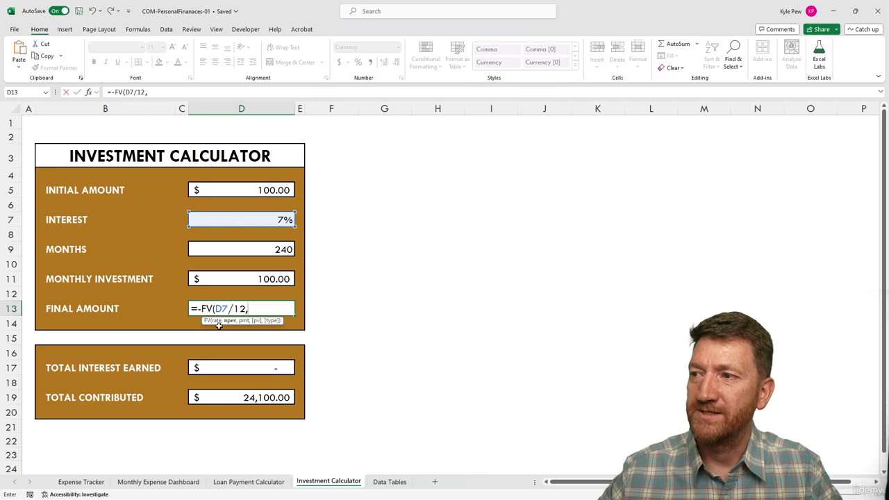
{"action": "left_click", "coordinate": [261, 249]}
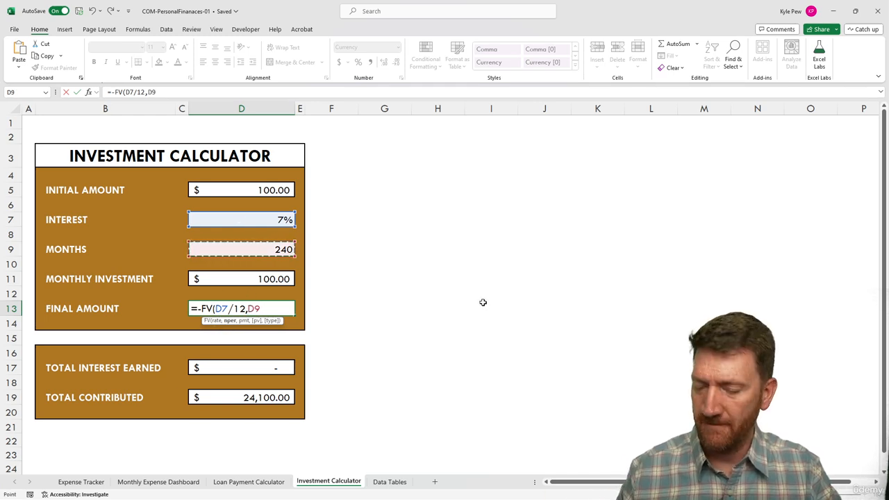
{"action": "type", "text": ","}
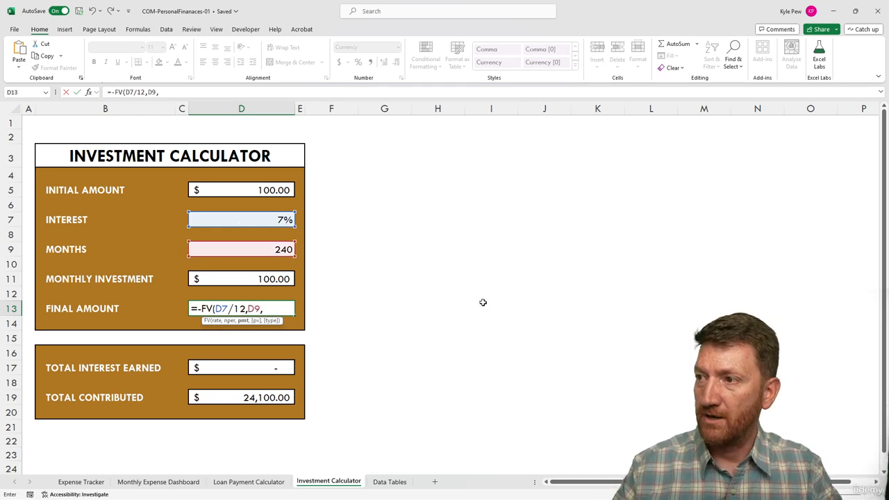
{"action": "left_click", "coordinate": [252, 279]}
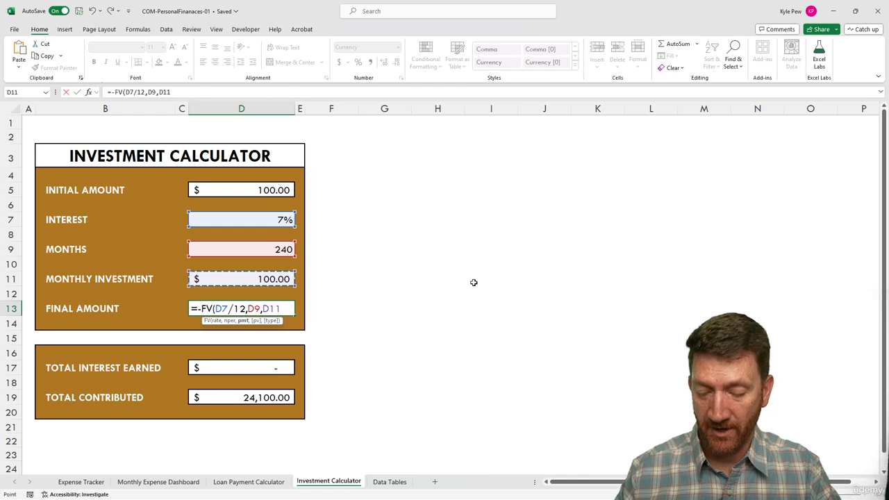
{"action": "type", "text": ","}
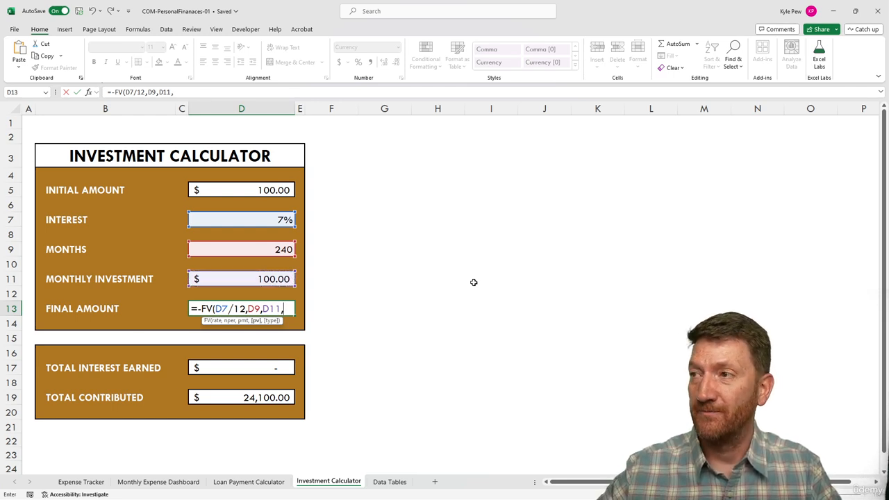
{"action": "left_click", "coordinate": [250, 192]}
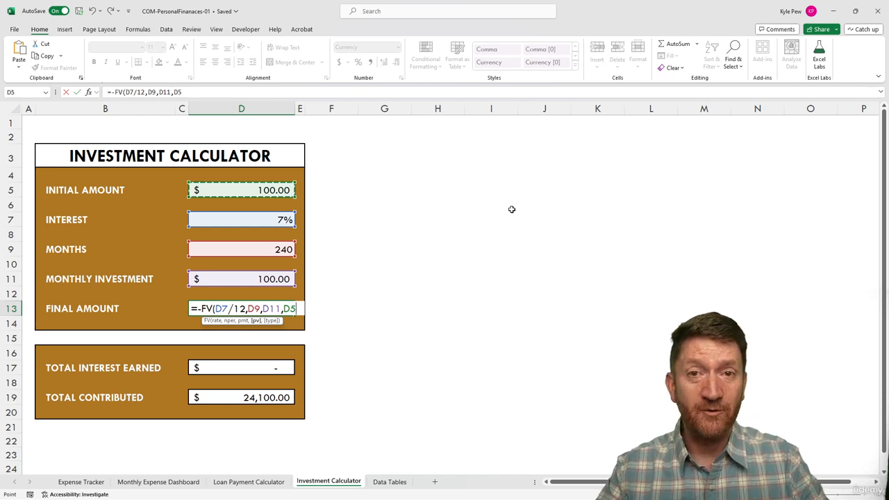
{"action": "type", "text": ")"}
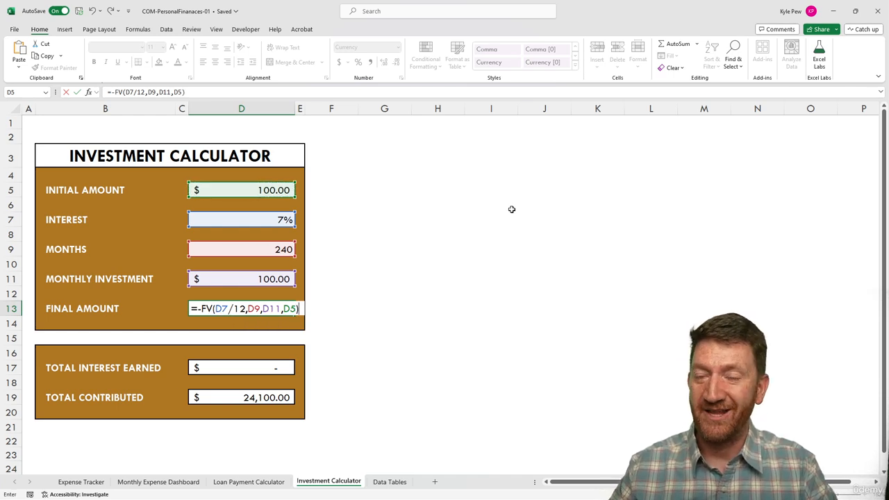
{"action": "key", "text": "Return"}
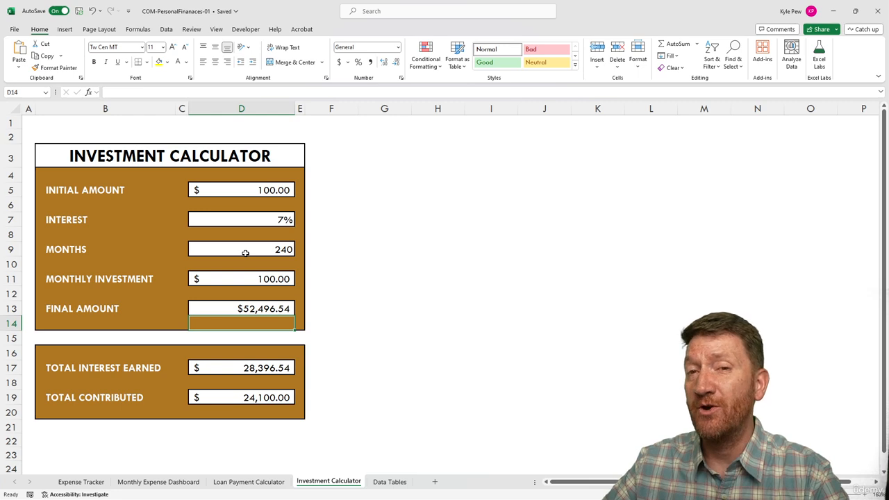
{"action": "left_click", "coordinate": [239, 309]}
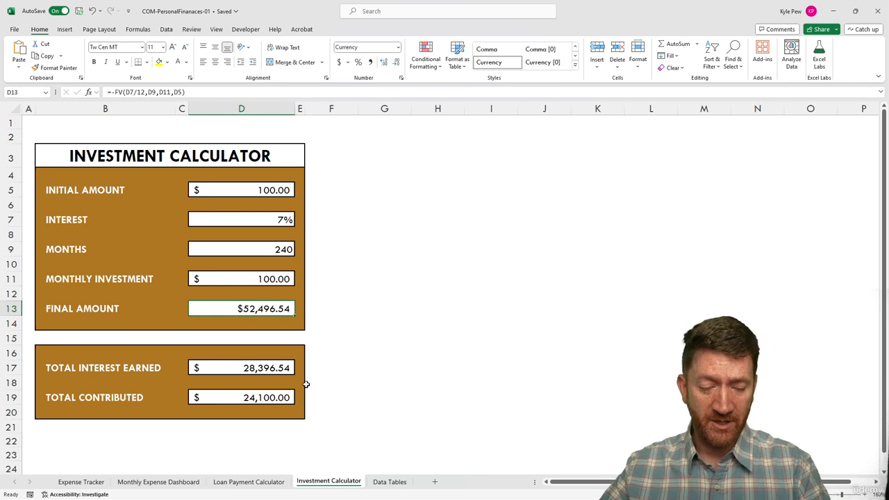
{"action": "left_click_drag", "start_coordinate": [302, 395], "coordinate": [387, 396]}
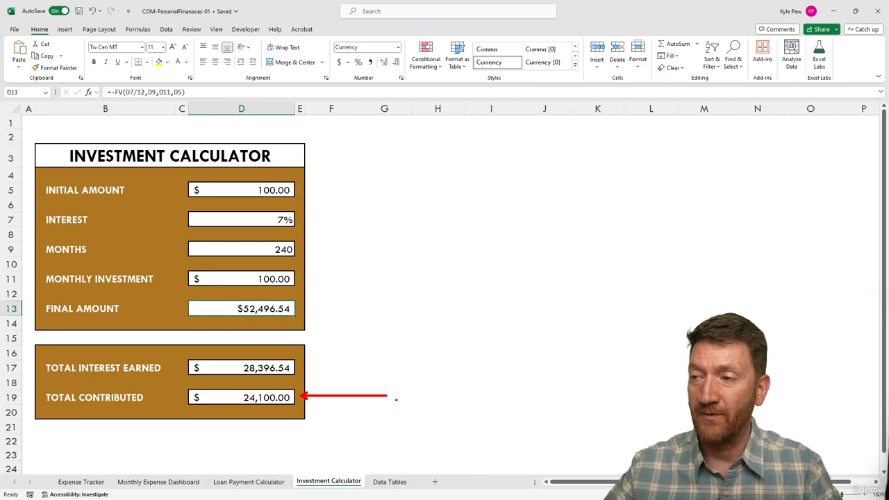
{"action": "left_click_drag", "start_coordinate": [300, 365], "coordinate": [372, 339]}
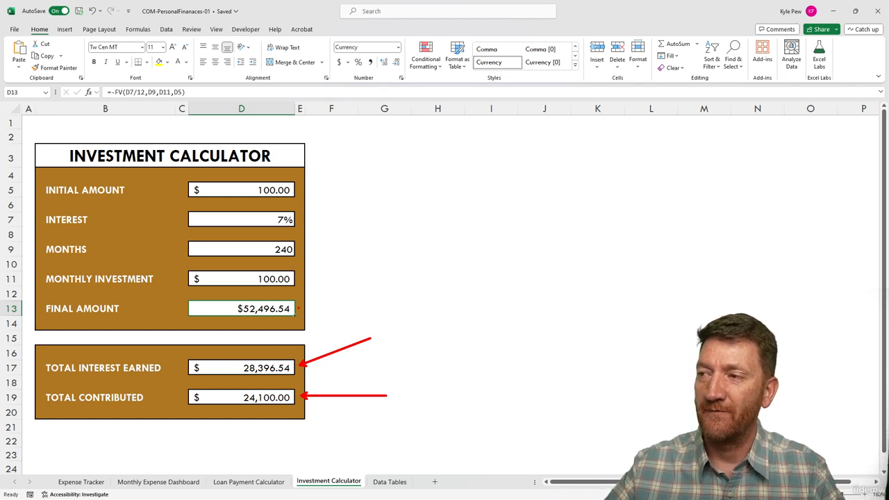
{"action": "left_click_drag", "start_coordinate": [298, 309], "coordinate": [381, 307]}
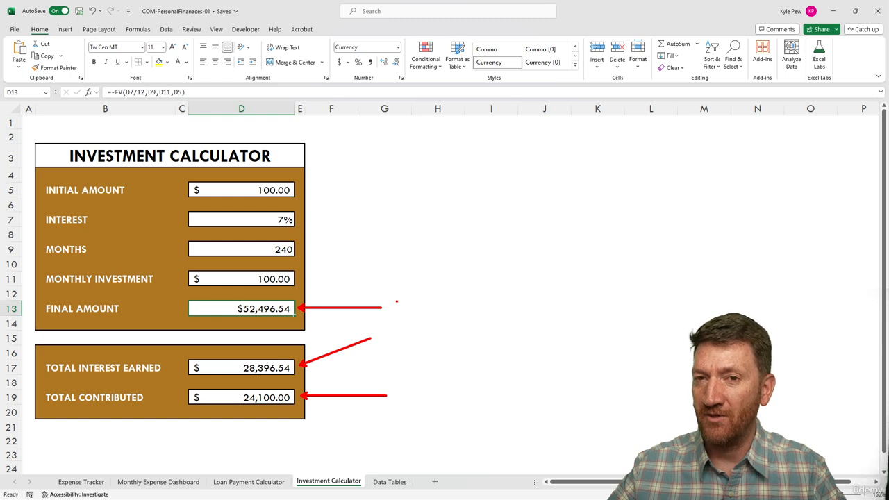
{"action": "key", "text": "Escape"}
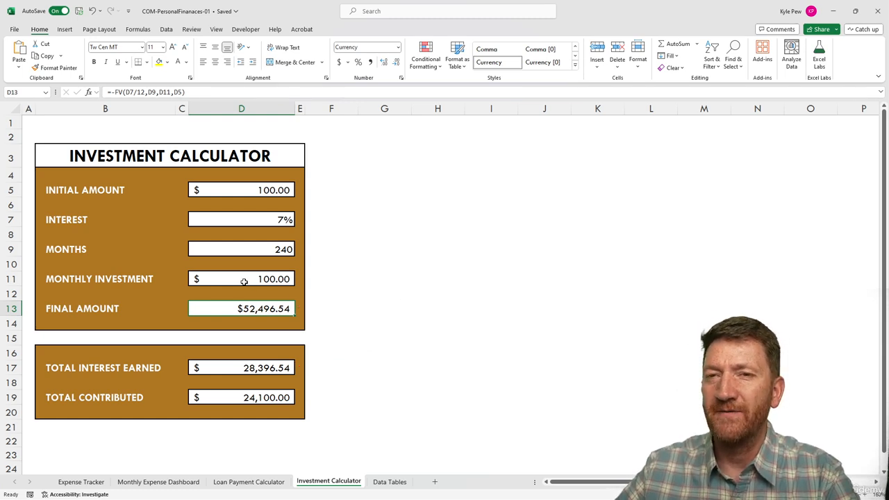
Change Months in D9 to 300, then to 360, bringing Final Amount to $122,808.75.
{"action": "left_click", "coordinate": [249, 249]}
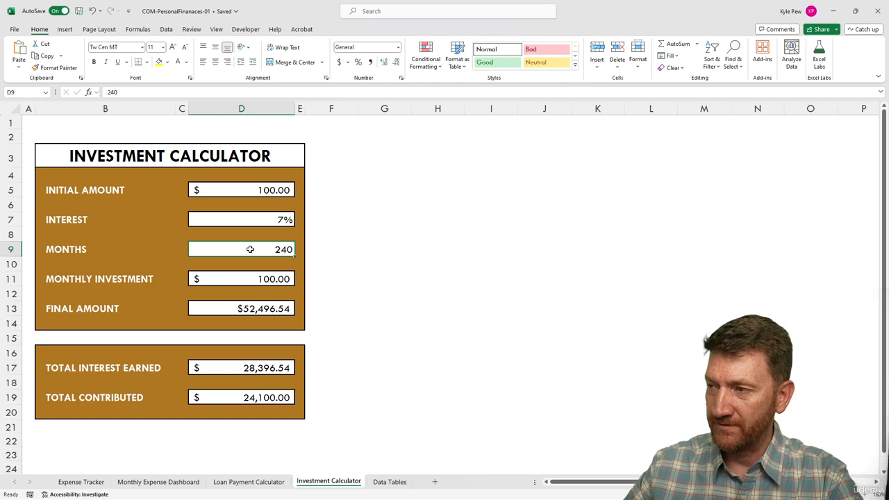
{"action": "type", "text": "300"}
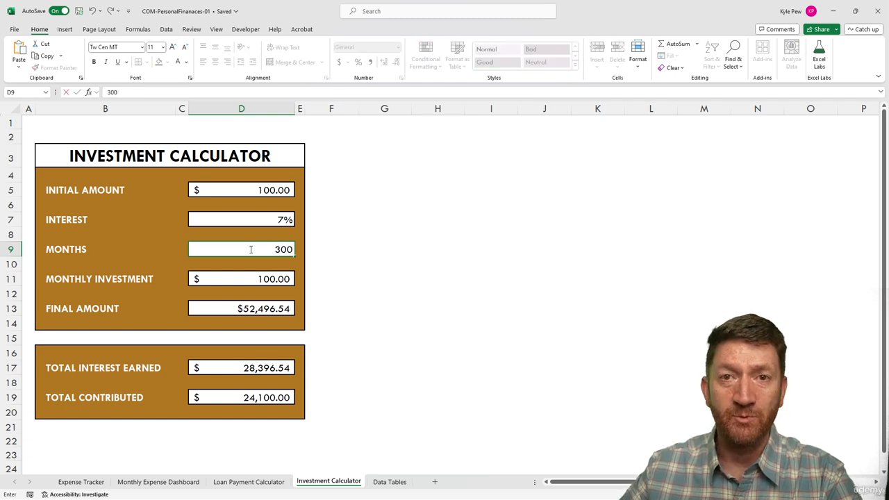
{"action": "key", "text": "Return"}
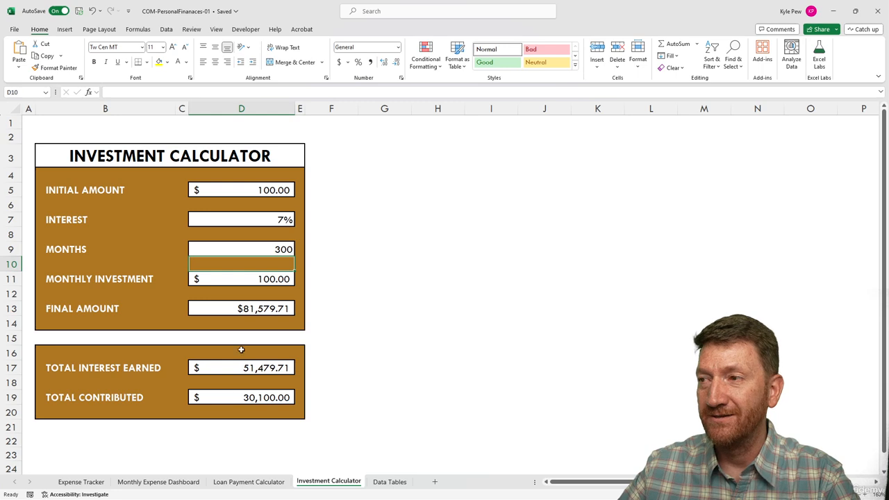
{"action": "left_click", "coordinate": [255, 248]}
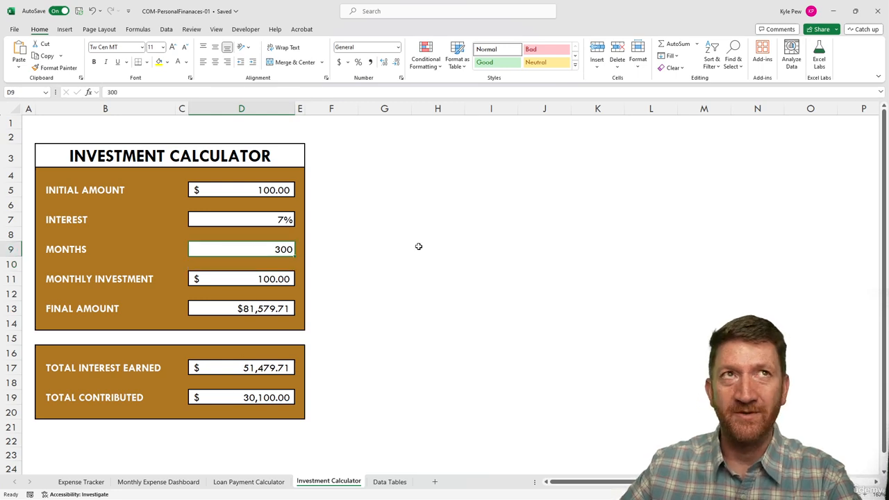
{"action": "type", "text": "360"}
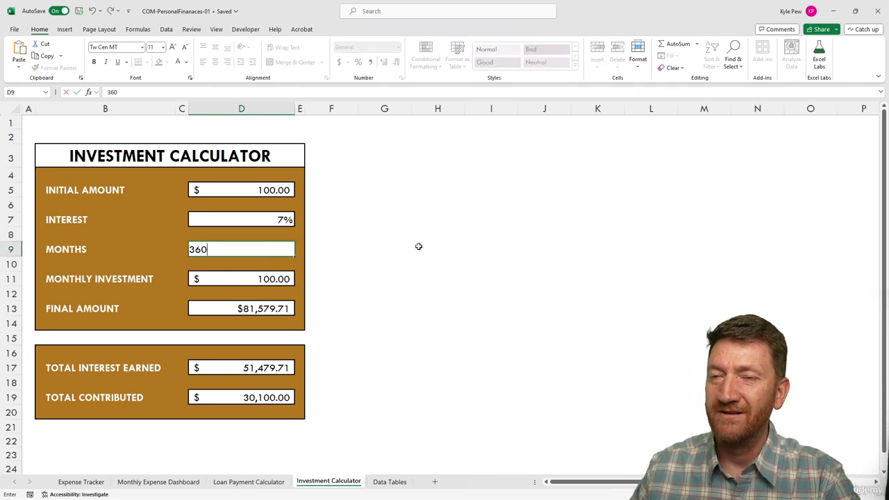
{"action": "key", "text": "Return"}
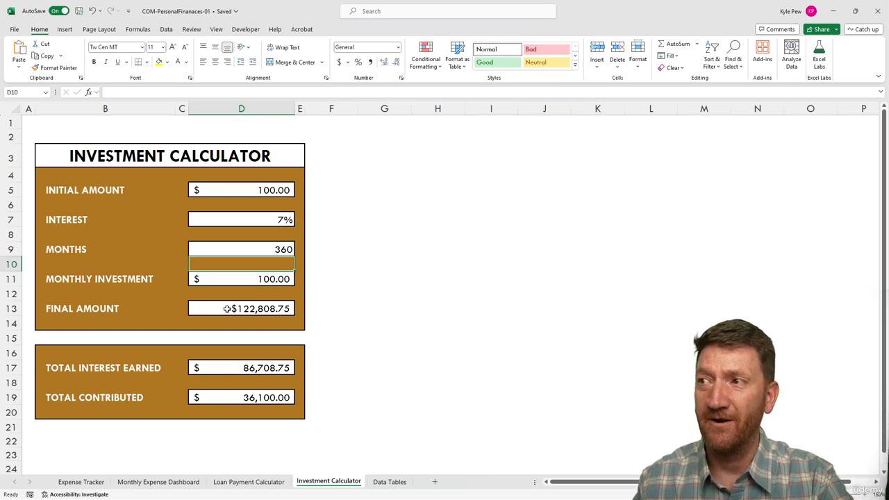
Set Months in D9 to 480, raising Final Amount to $264,112.48.
{"action": "left_click", "coordinate": [234, 248]}
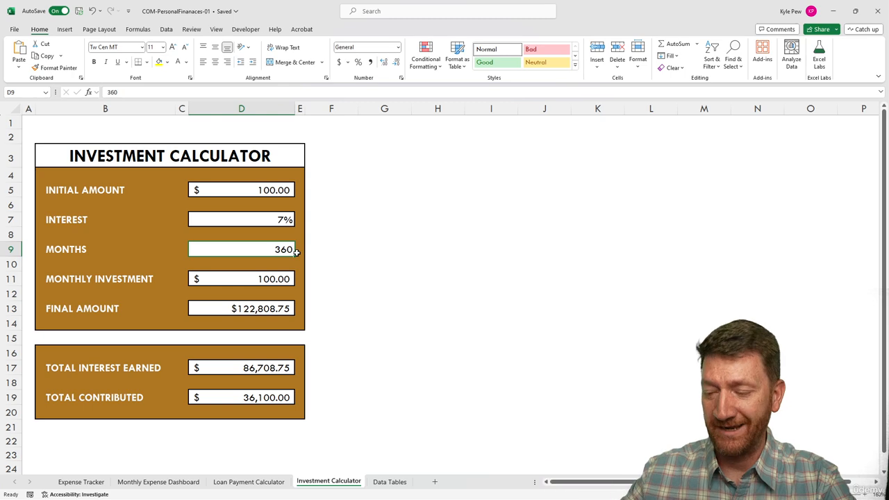
{"action": "type", "text": "480"}
{"action": "key", "text": "Return"}
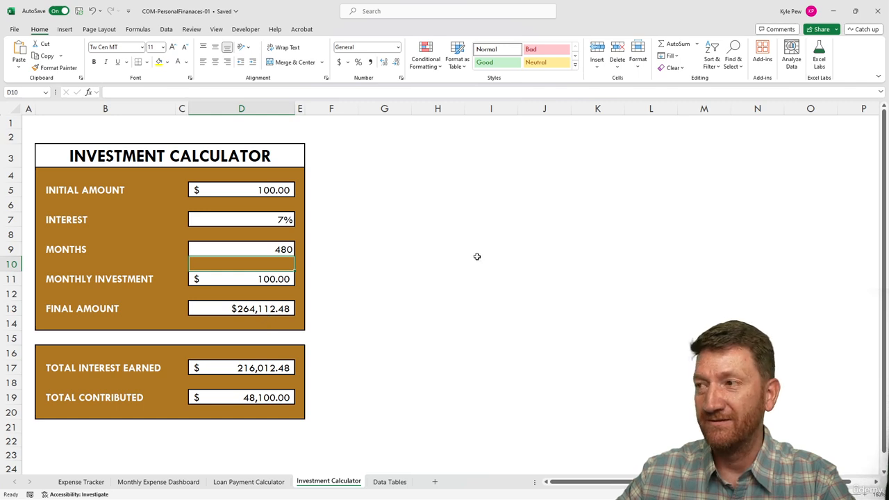
Compute =480/12 in H10 as a side check, giving 40.
{"action": "left_click", "coordinate": [451, 265]}
{"action": "type", "text": "48"}
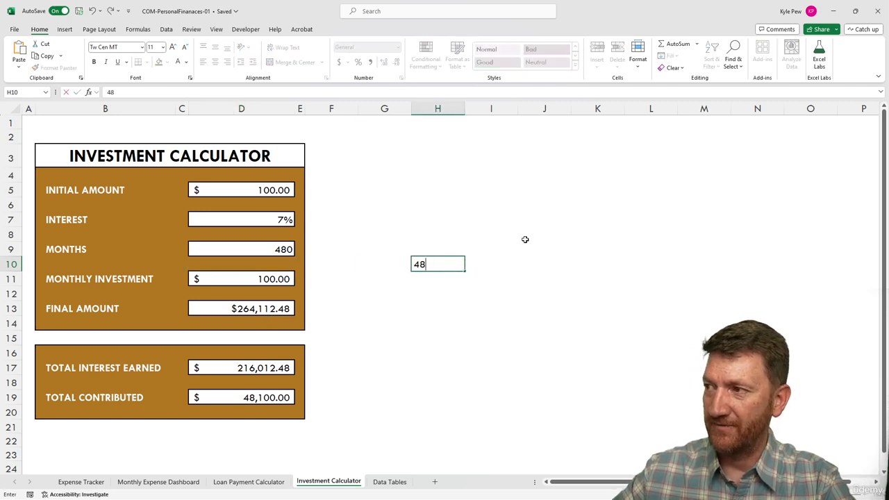
{"action": "key", "text": "BackSpace"}
{"action": "key", "text": "BackSpace"}
{"action": "type", "text": "=480/12"}
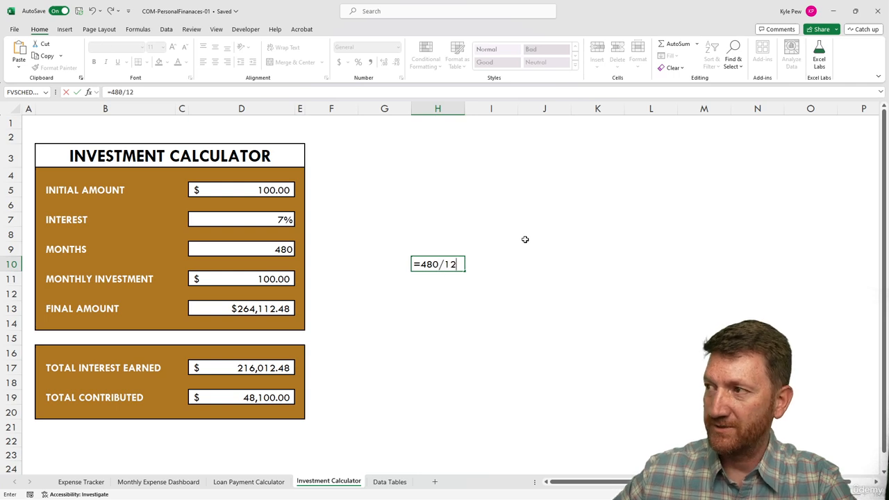
{"action": "key", "text": "Return"}
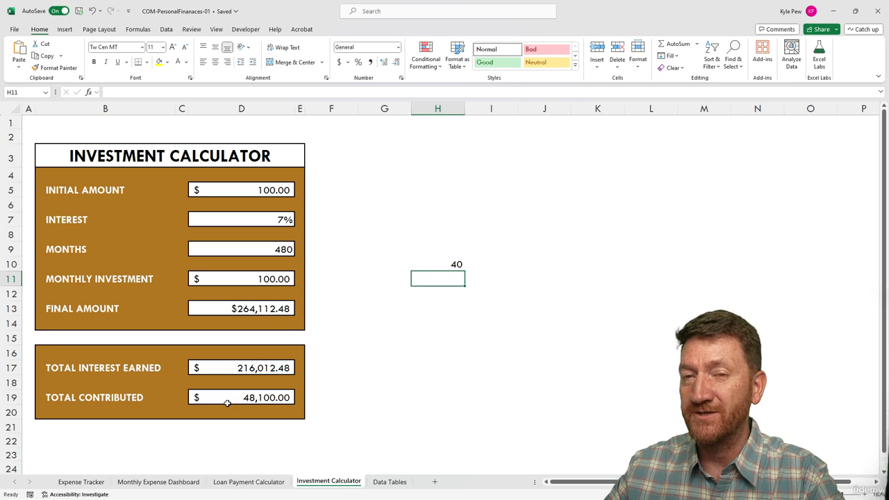
Review the Total Interest Earned formula in D17 and clear the H10 side calculation.
{"action": "left_click", "coordinate": [229, 368]}
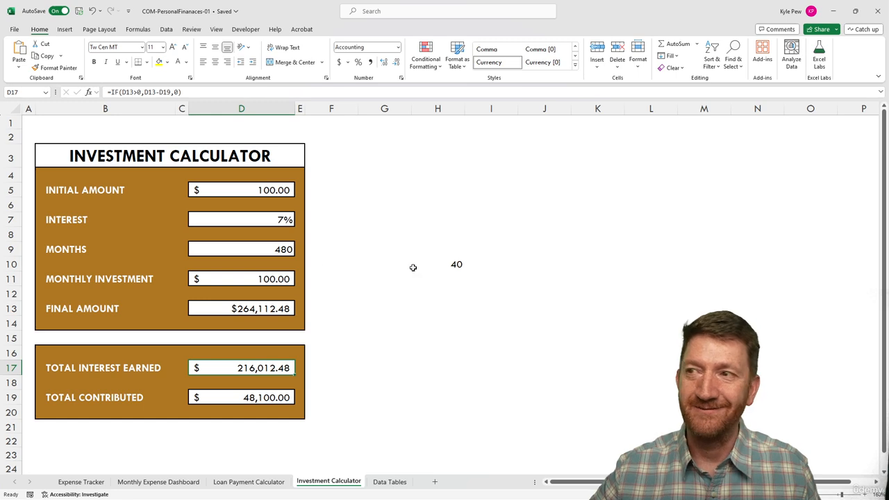
{"action": "left_click", "coordinate": [448, 263]}
{"action": "key", "text": "Delete"}
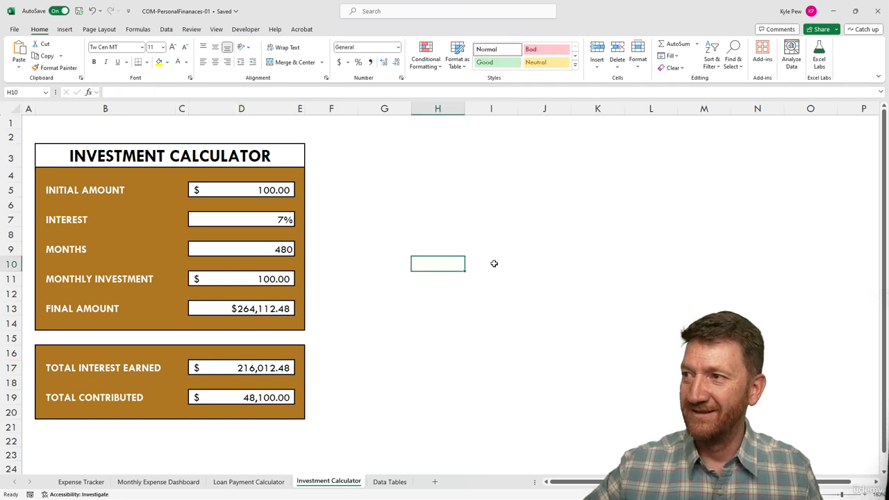
Set Monthly Investment in D11 to 200, lifting Final Amount to $526,593.82.
{"action": "left_click", "coordinate": [236, 278]}
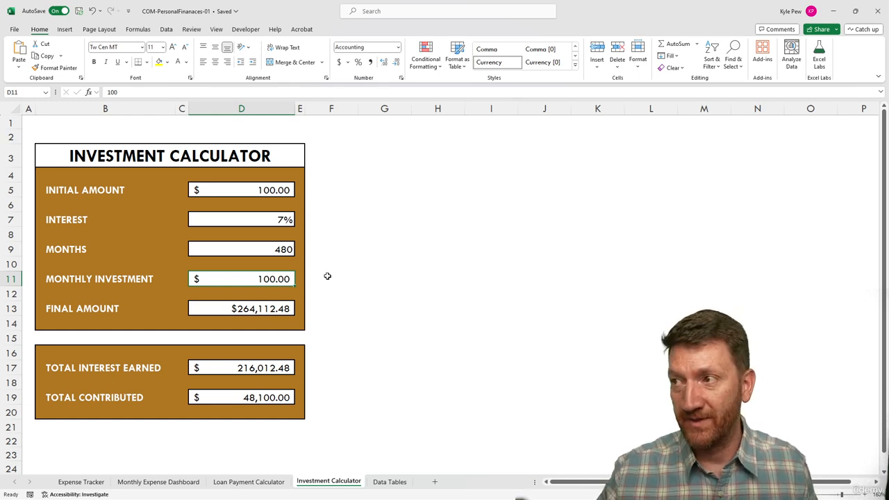
{"action": "type", "text": "200"}
{"action": "key", "text": "Return"}
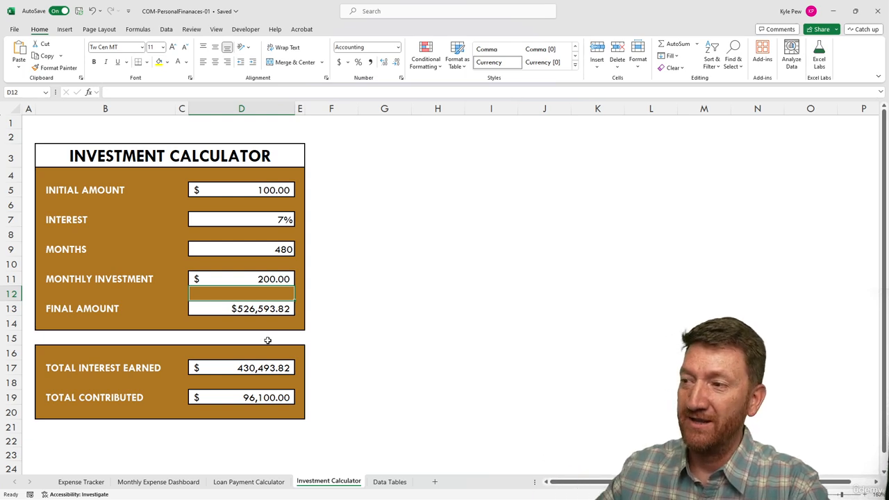
{"action": "left_click", "coordinate": [231, 401]}
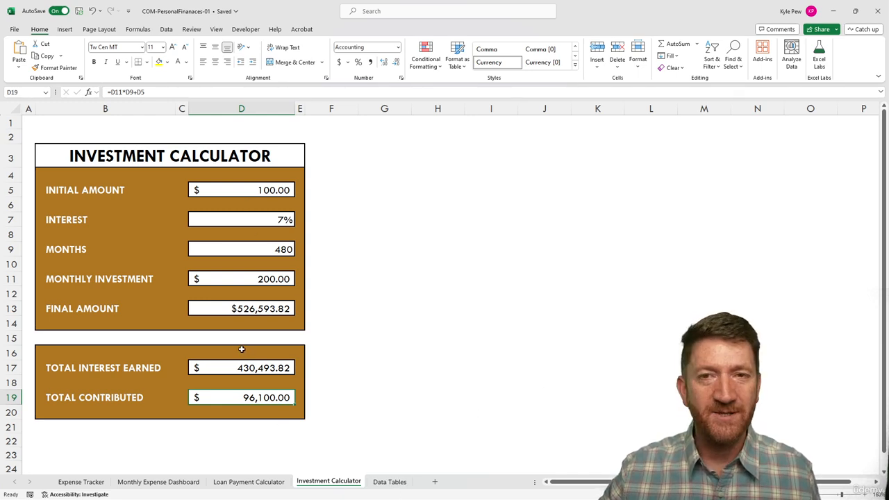
{"action": "left_click", "coordinate": [229, 307]}
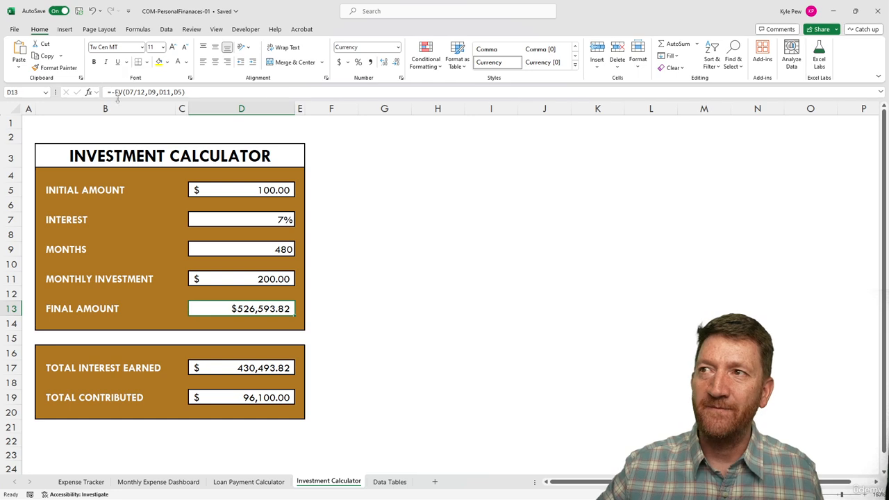